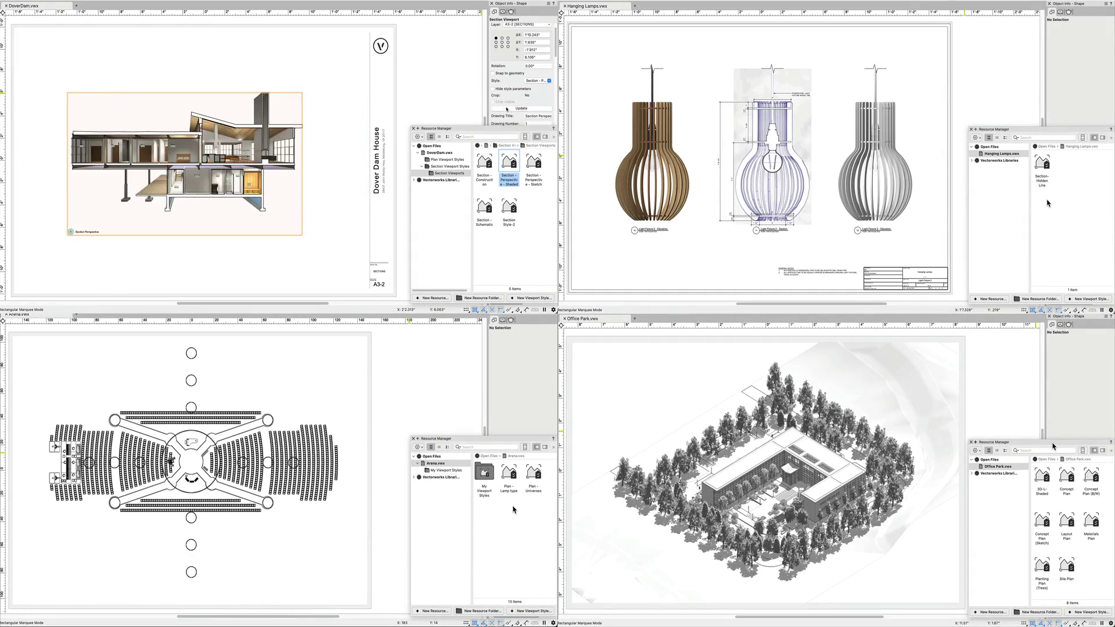
Step: Apply the Section-Hidden Line style to the middle hanging lamp viewport and update the viewport
left_click(476, 114)
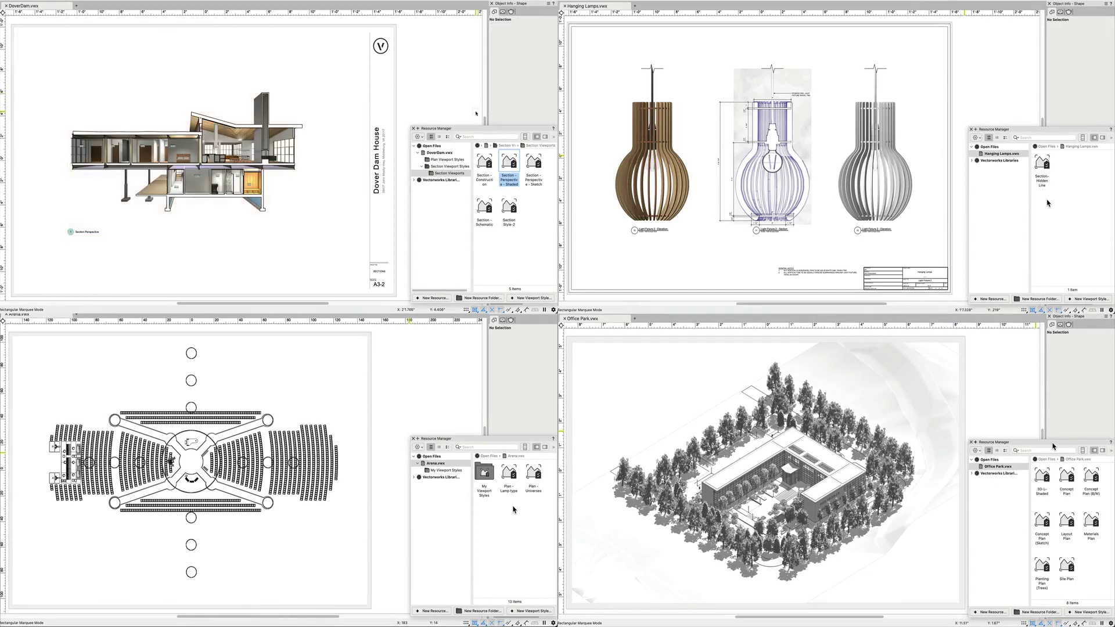
left_click_drag(1042, 164, 801, 150)
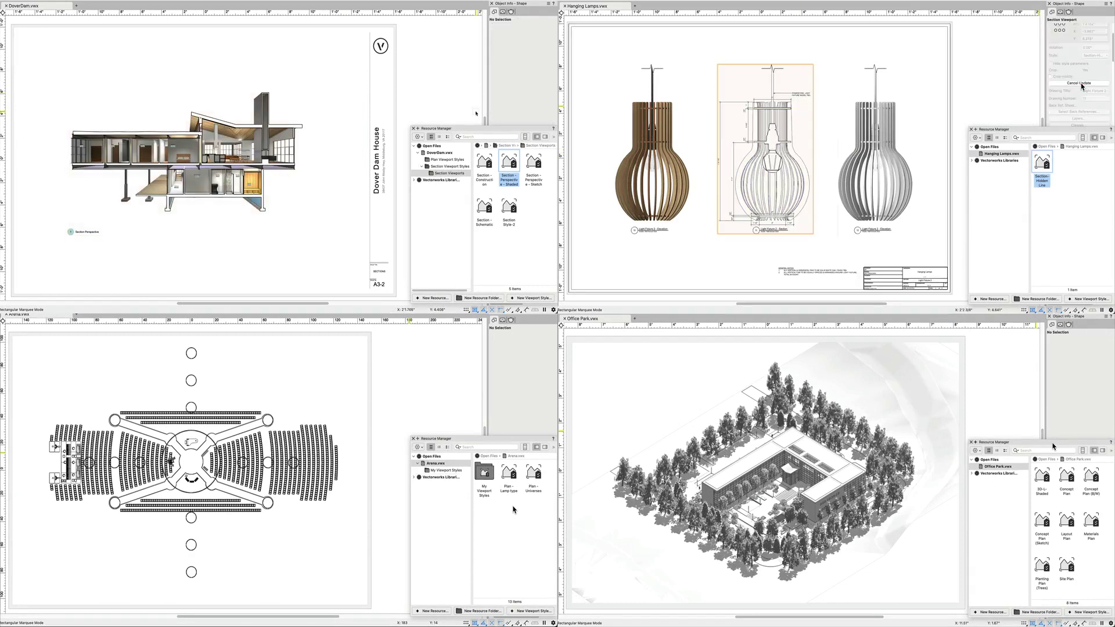
left_click(1027, 94)
Step: Apply the Plan-Lamp type style to the arena plan viewport and the 3D-L-Shaded style to the Office Park viewport
left_click_drag(509, 476, 382, 482)
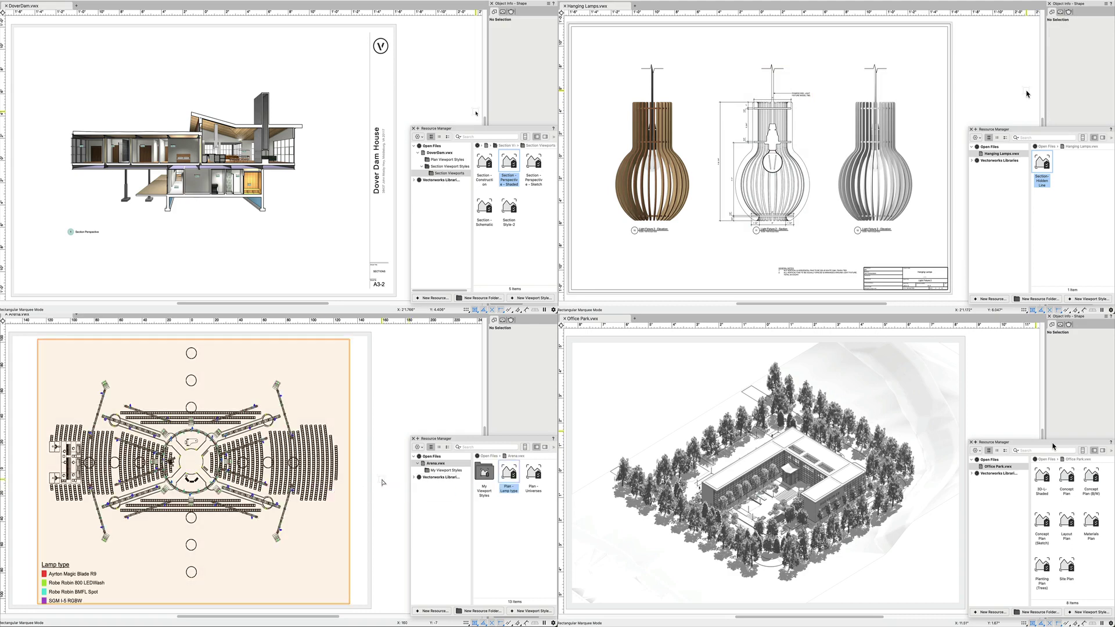
left_click_drag(1043, 476, 923, 465)
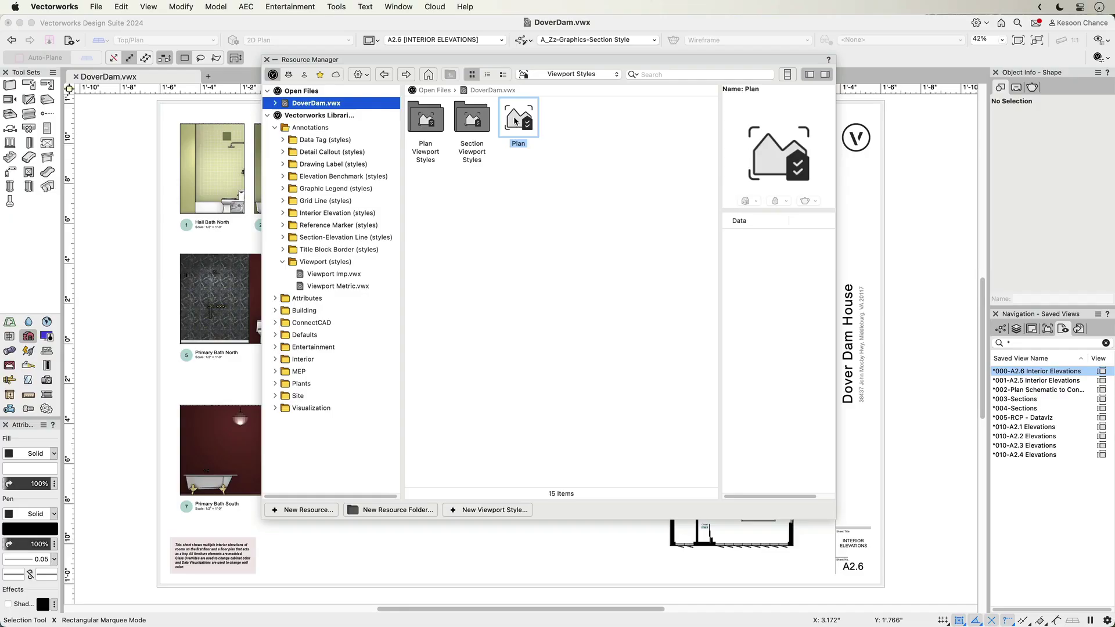
Step: Open the Plan viewport style's settings and compare the Standard, Section/Interior Elevation and Horizontal Section types, leaving the type at Standard
right_click(514, 120)
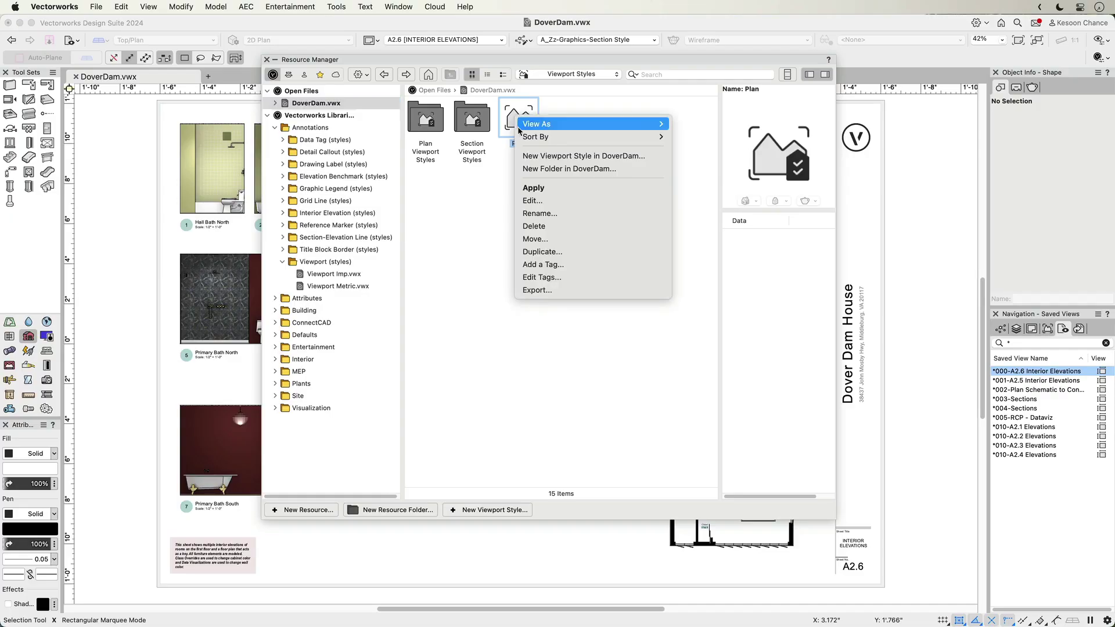
left_click(539, 203)
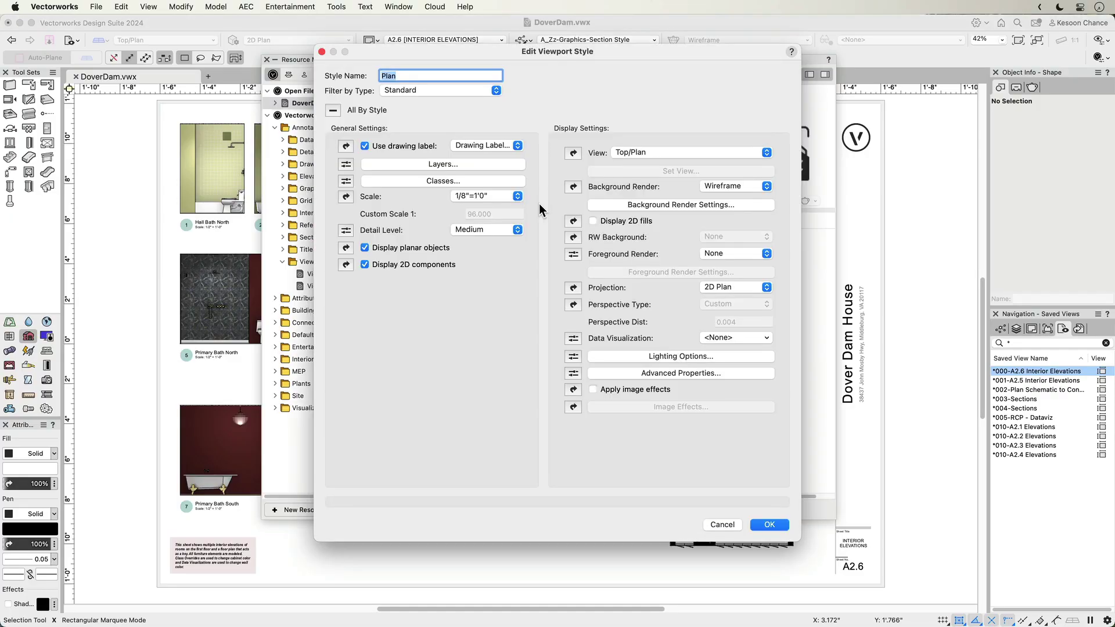
left_click(496, 90)
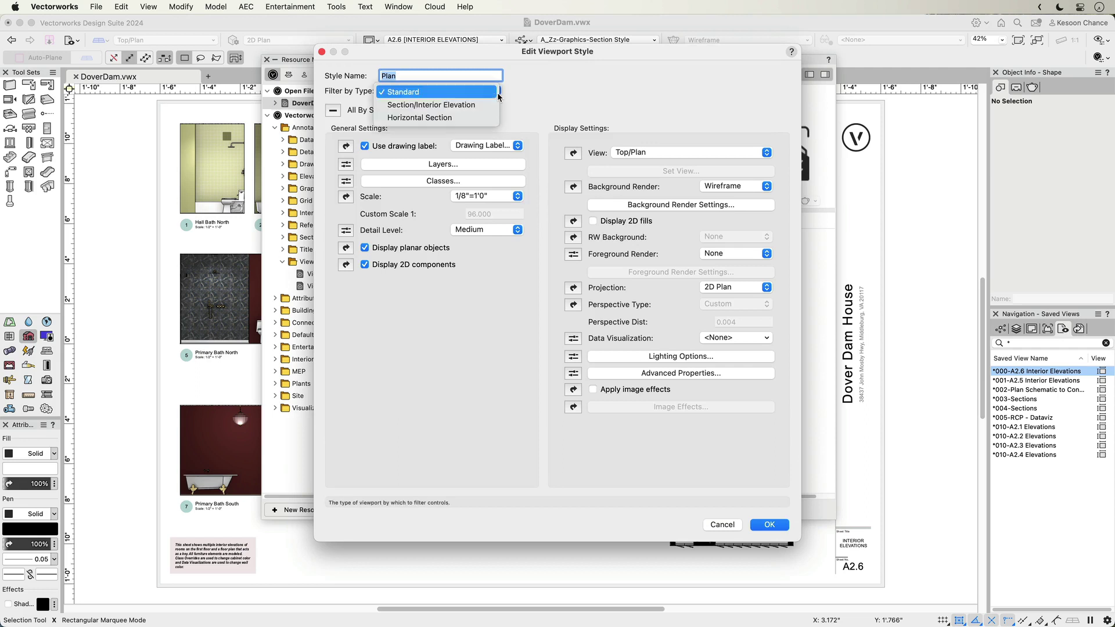
left_click(498, 106)
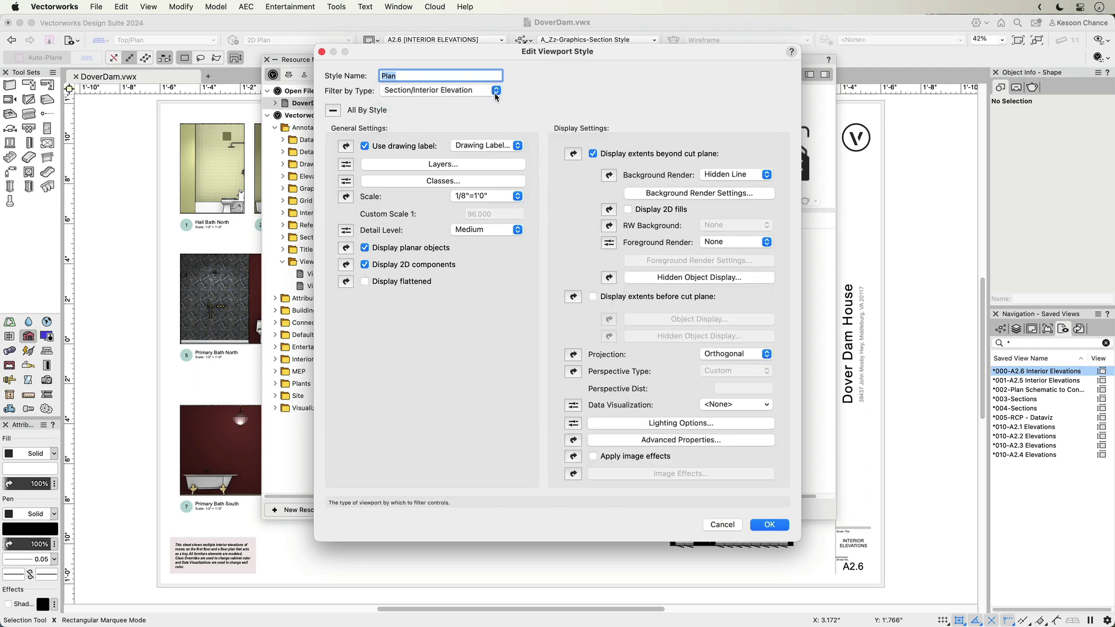
left_click(496, 91)
left_click(497, 102)
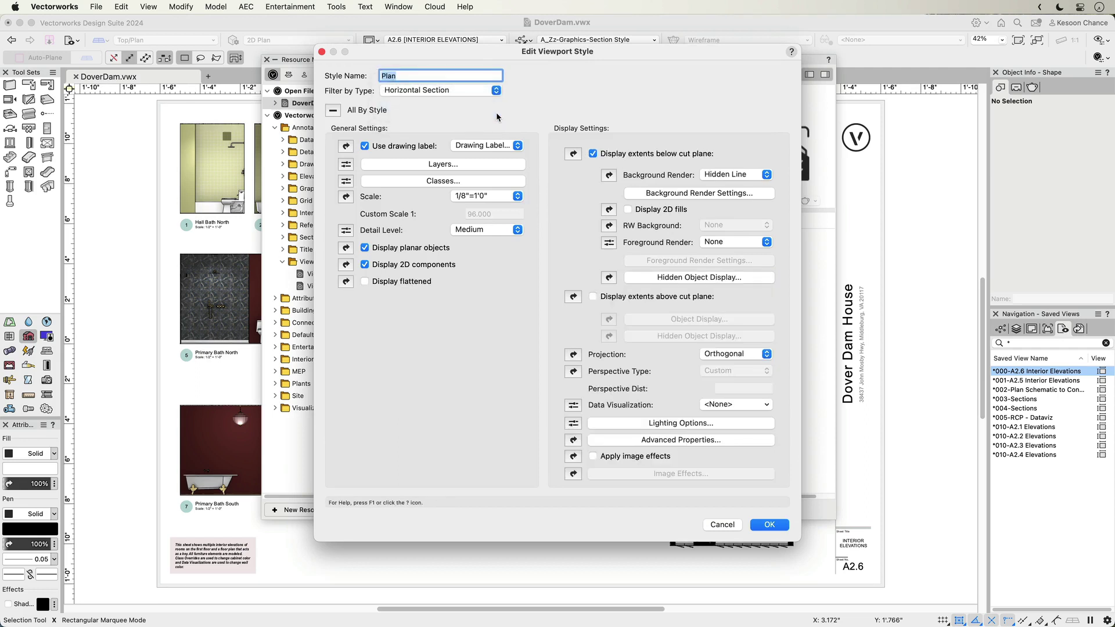
left_click(497, 91)
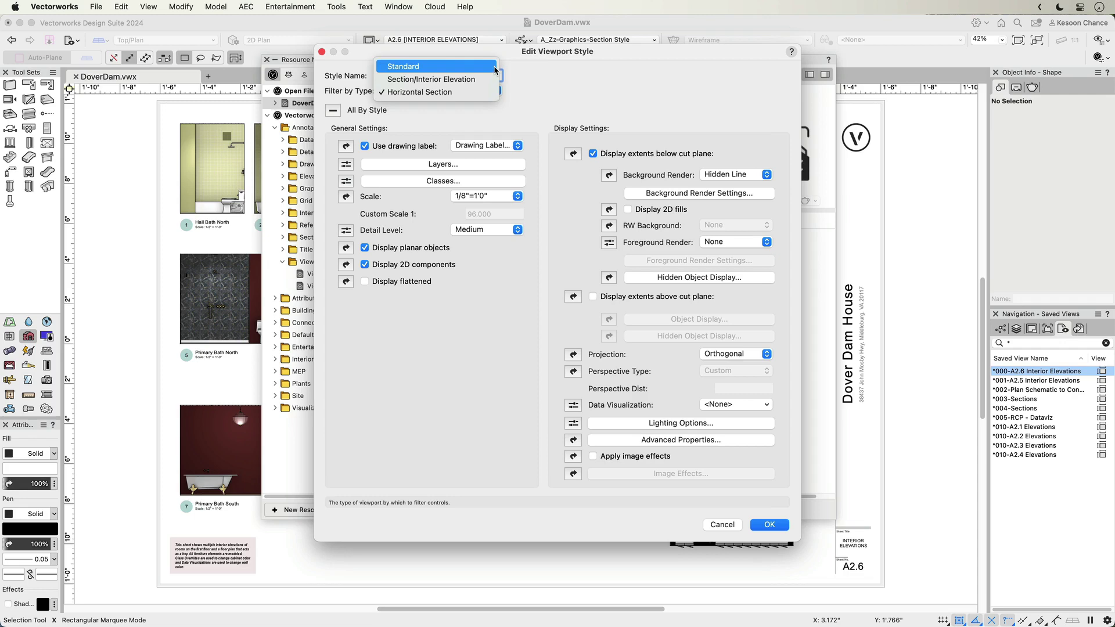
left_click(496, 70)
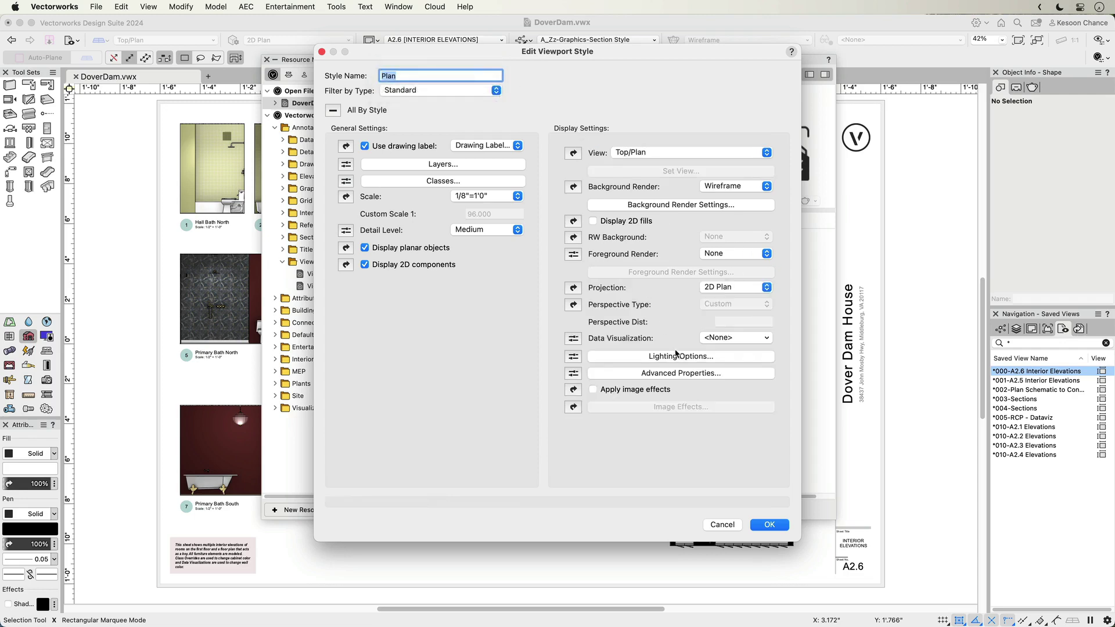
left_click(770, 525)
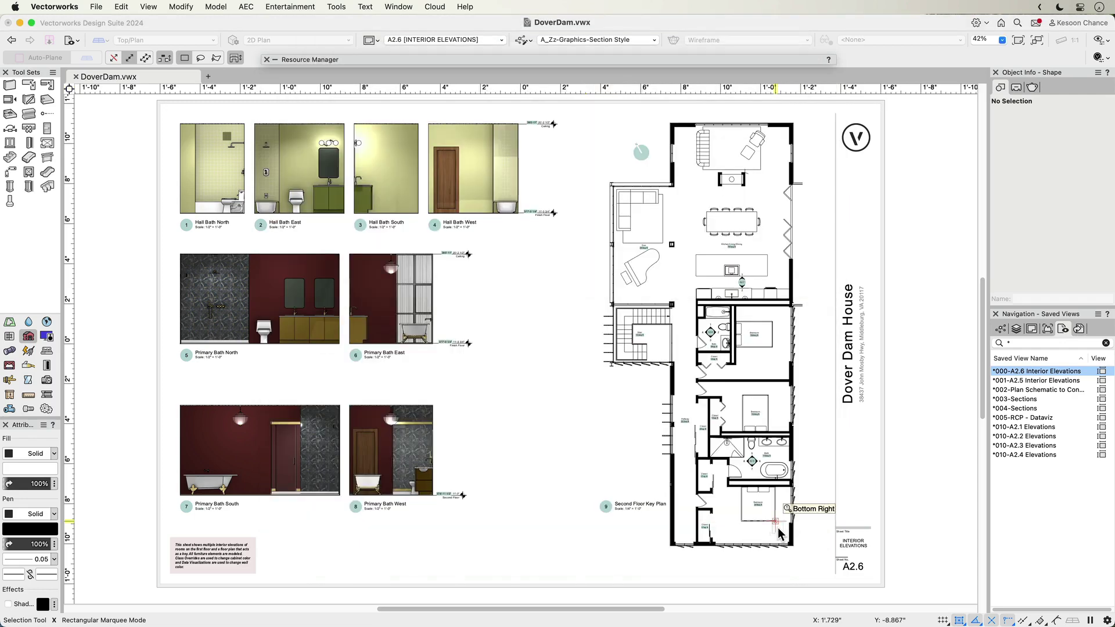
Step: On sheet A2.5, create a viewport style named Elevation-Shaded from the unstyled Guest Suite West viewport
double_click(1013, 381)
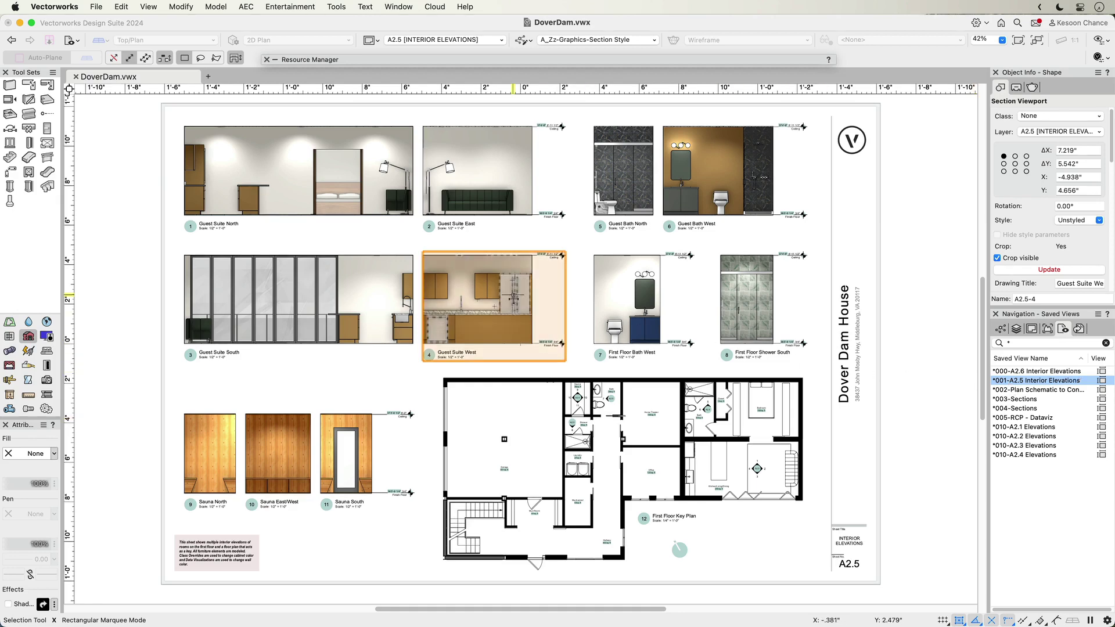
right_click(514, 304)
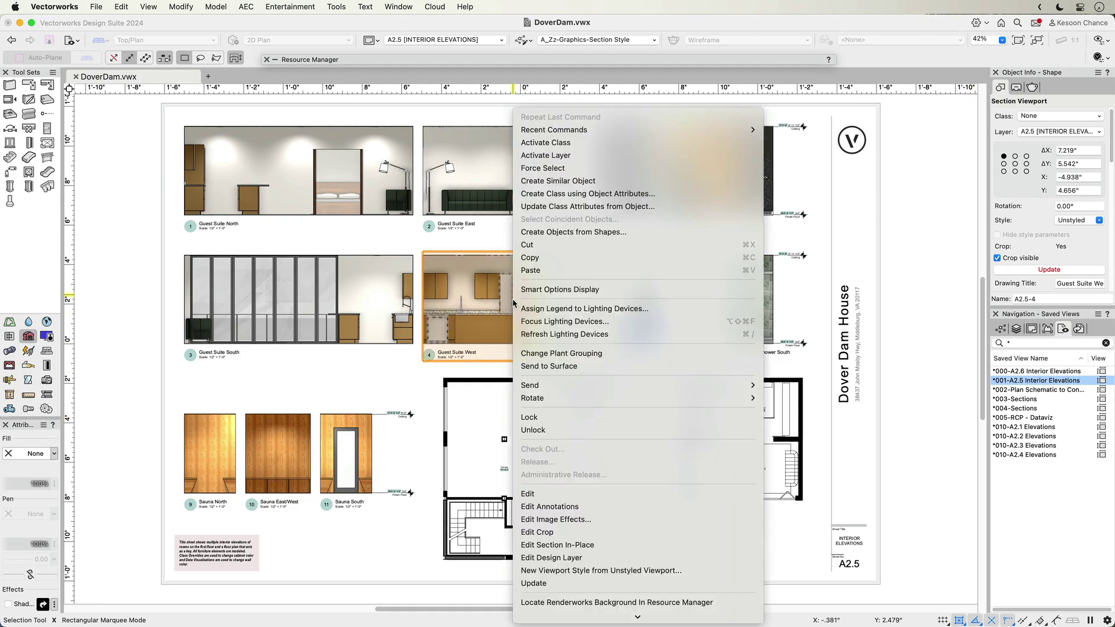
left_click(591, 571)
type("Elevation-Shaded")
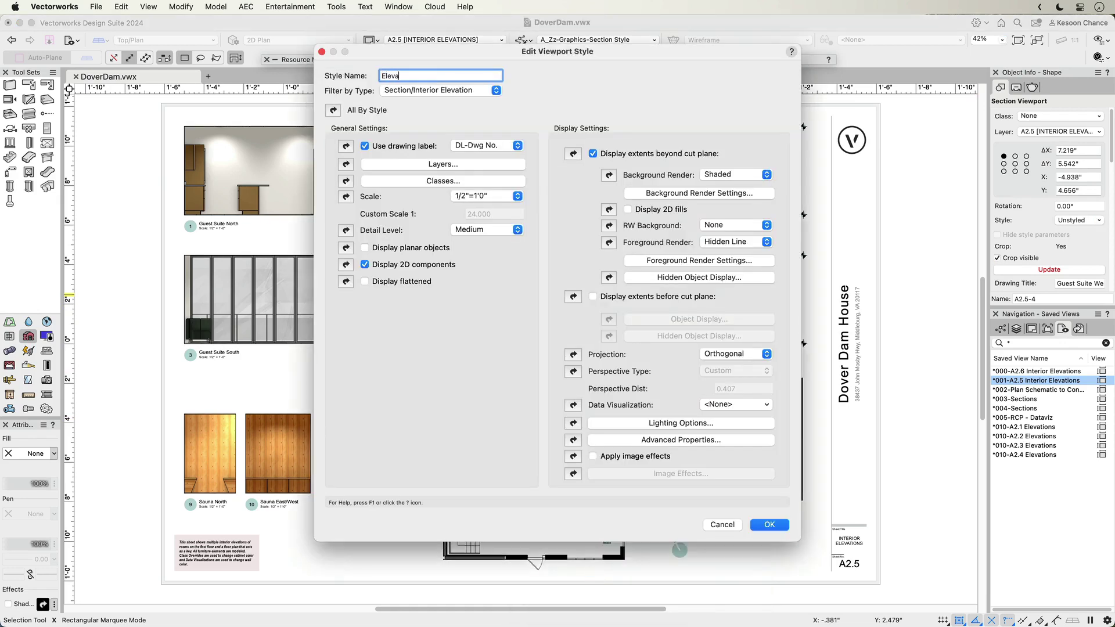
Step: Set the layers and classes of the Elevation-Shaded style to by instance and save the style
left_click(343, 164)
left_click(345, 182)
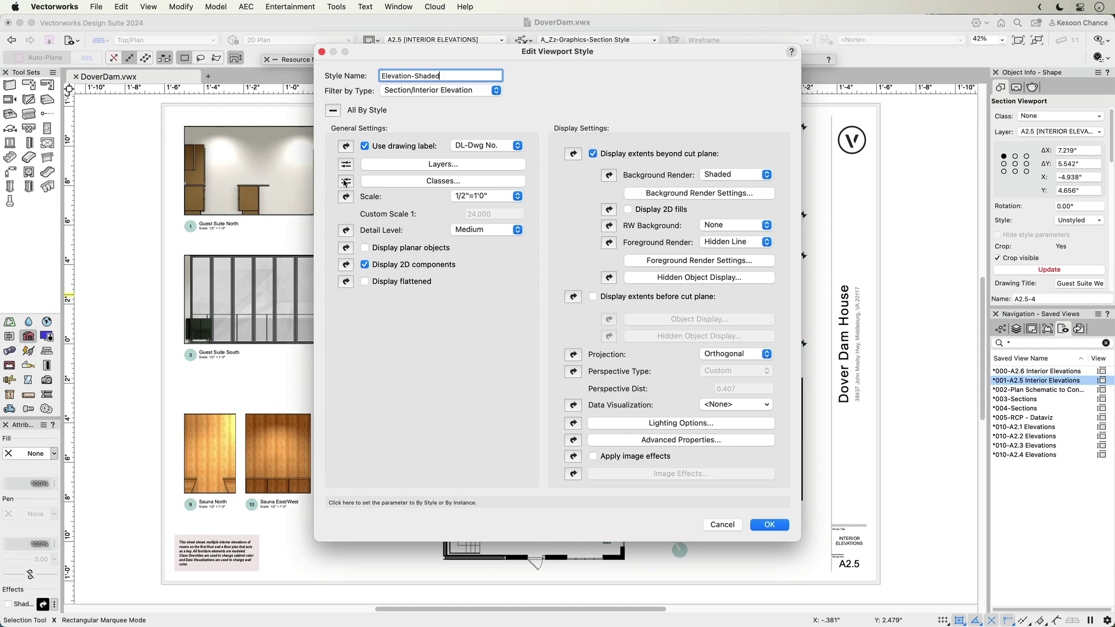
left_click(772, 524)
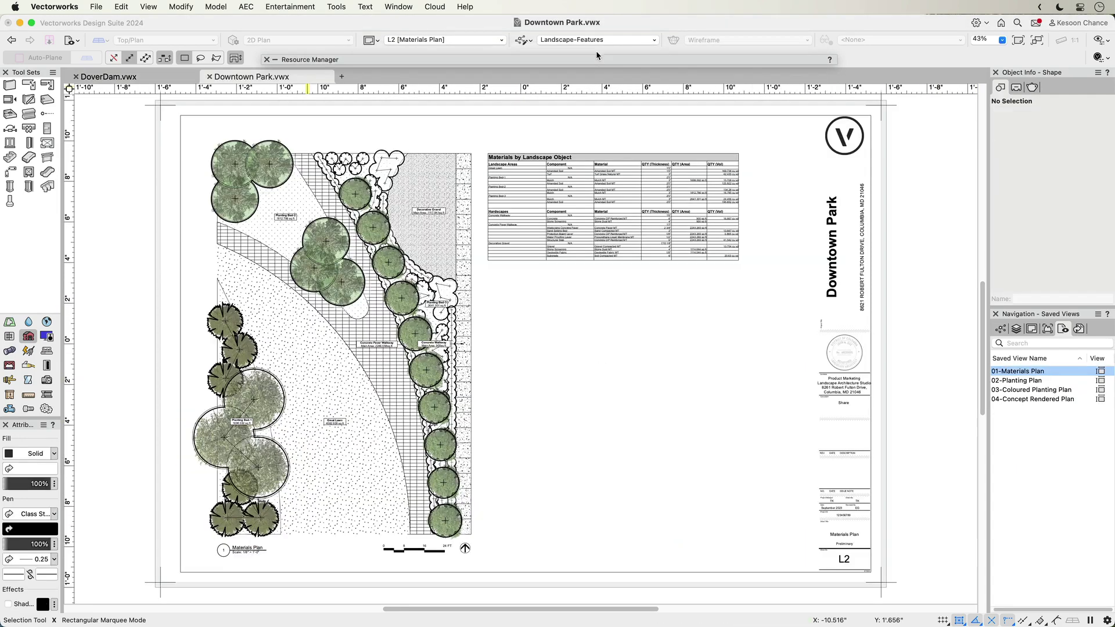
Step: Apply the Materials Plan style to the landscape plan viewport on Downtown Park sheet L2
left_click(595, 60)
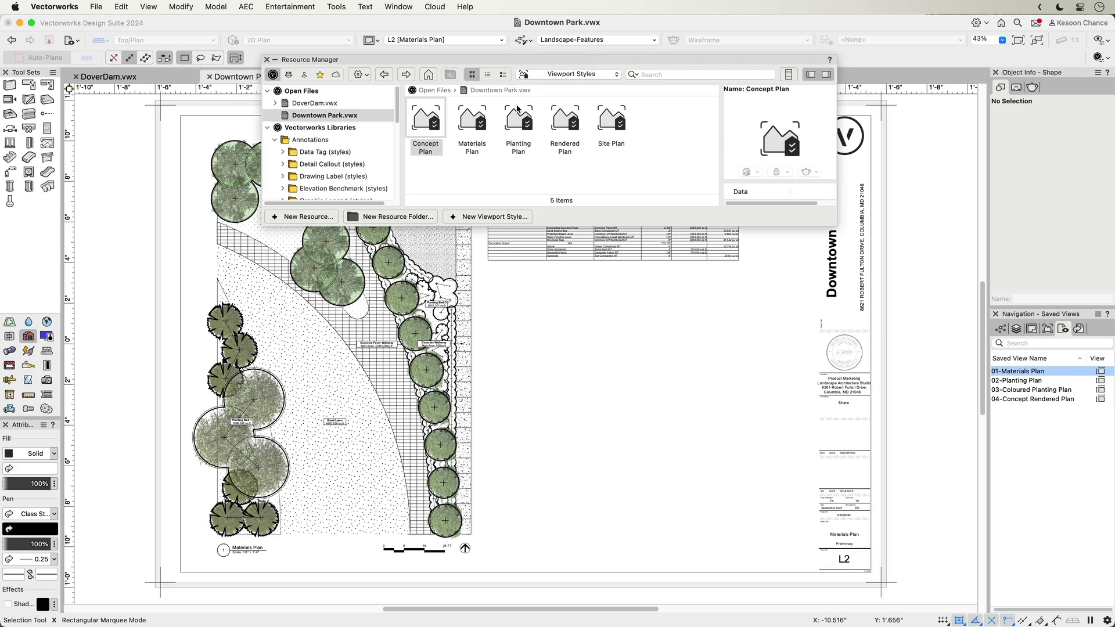
left_click_drag(470, 130, 396, 269)
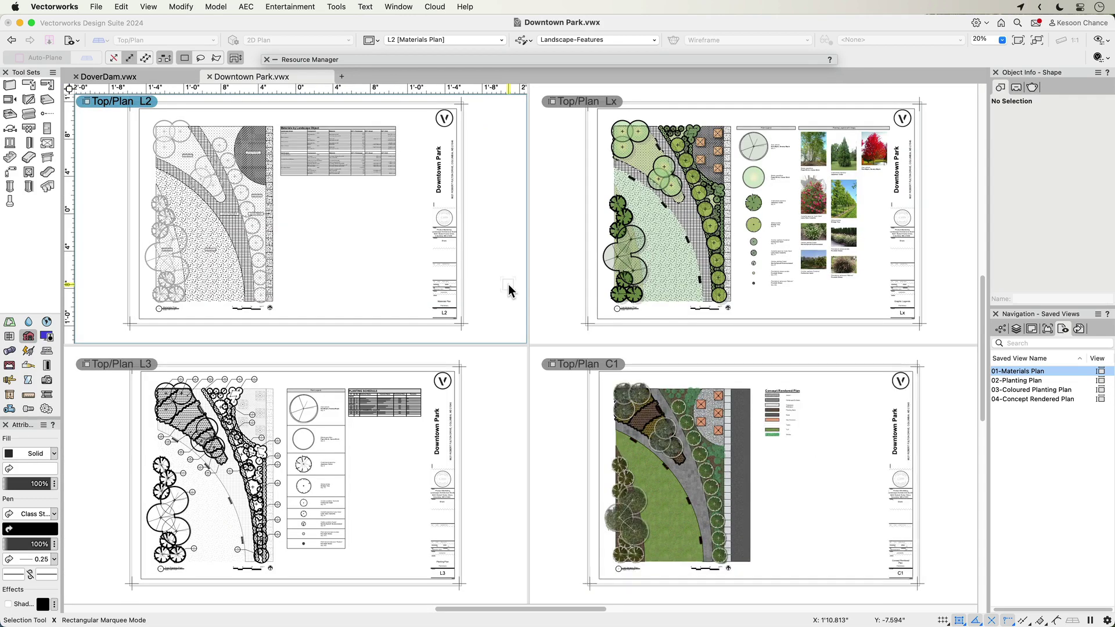
Step: Activate the L3, Lx and C1 sheet views in turn to compare how their styles present the Downtown Park plan
left_click(497, 378)
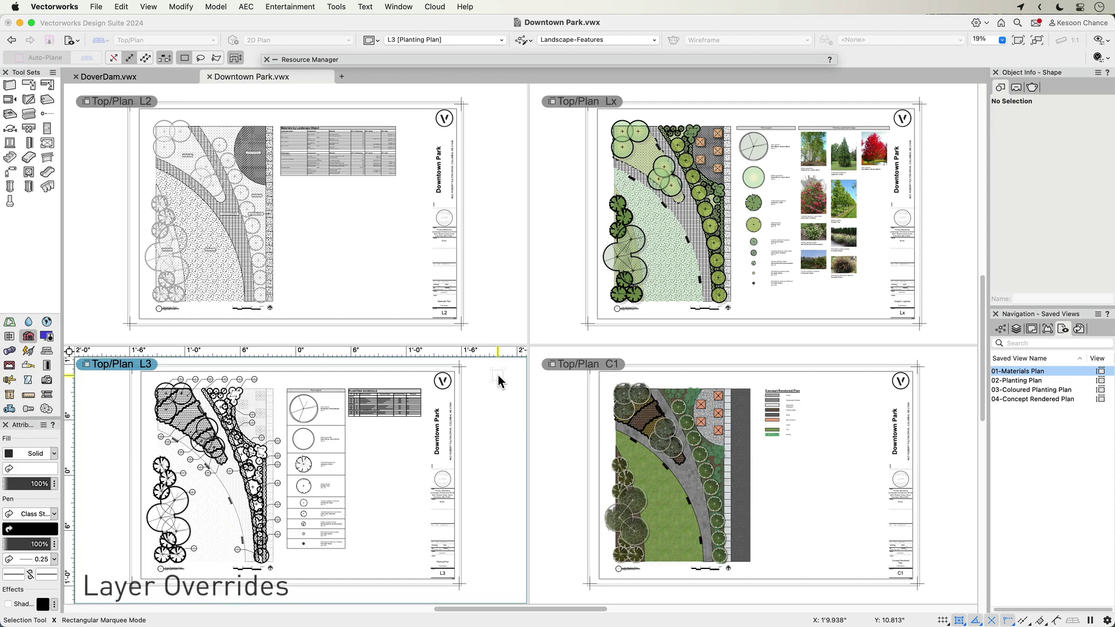
left_click(568, 322)
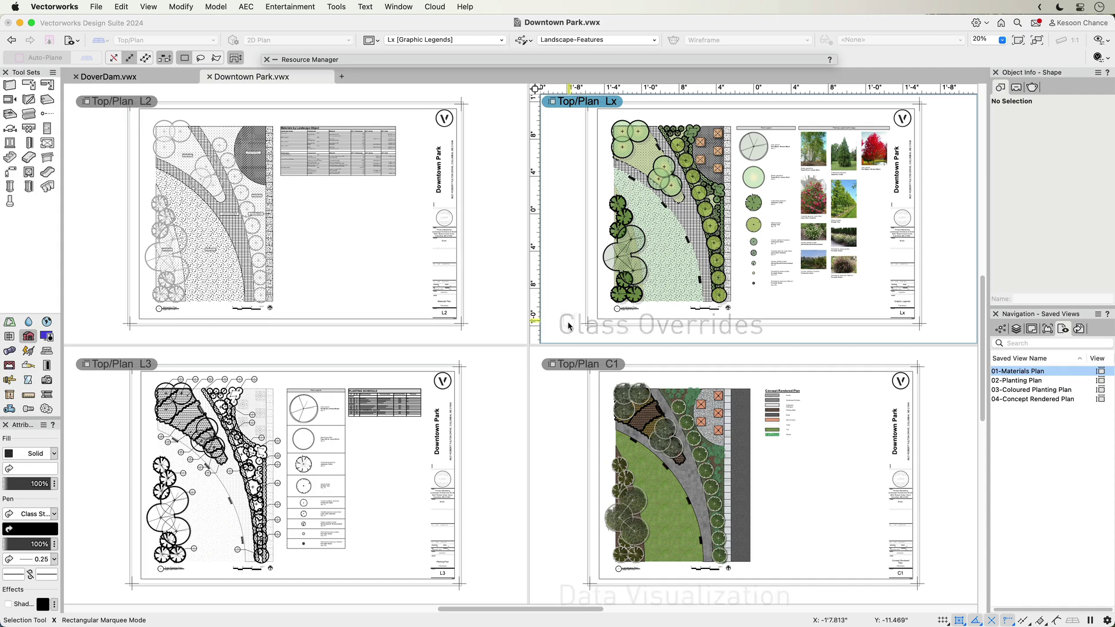
left_click(560, 392)
left_click(561, 400)
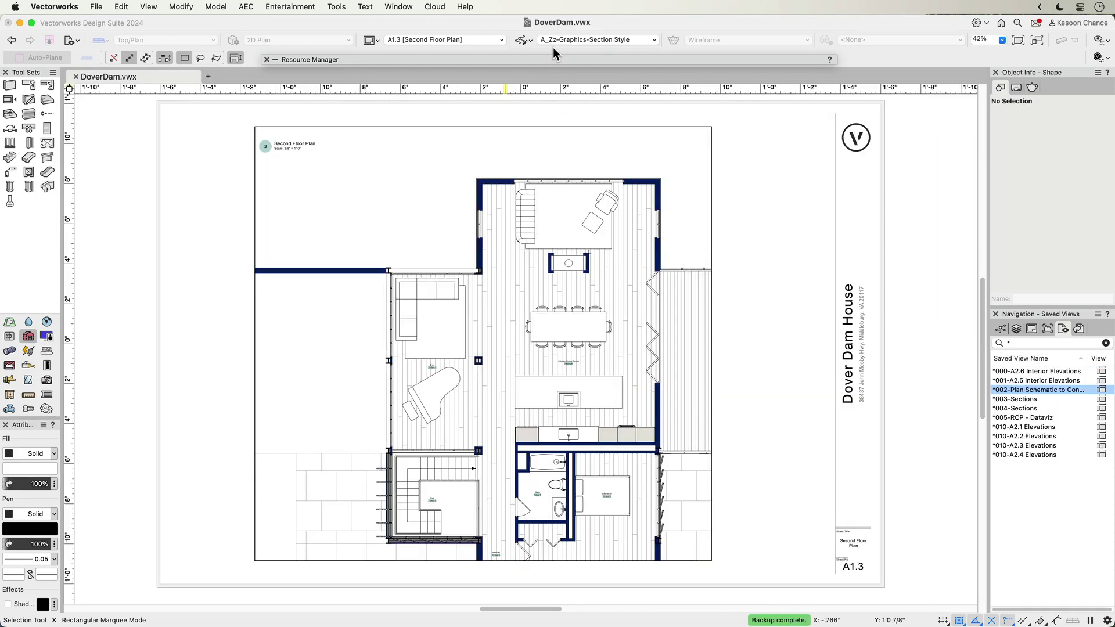
Step: Apply the Plan-Construction style to the Second Floor Plan viewport on DoverDam sheet A1.3
double_click(546, 59)
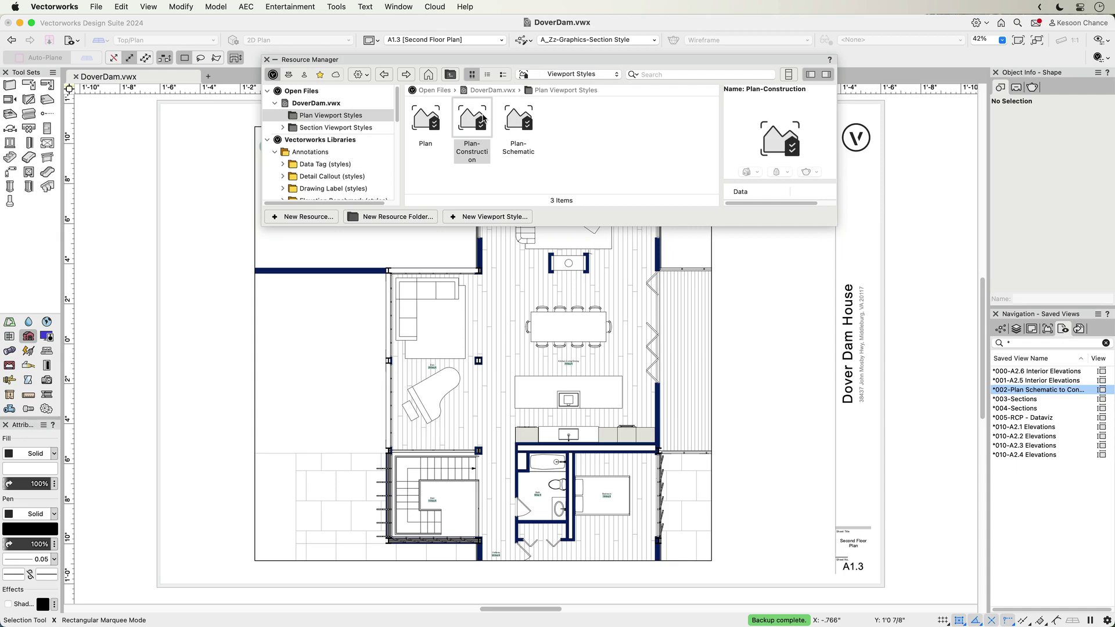
left_click_drag(471, 119, 475, 272)
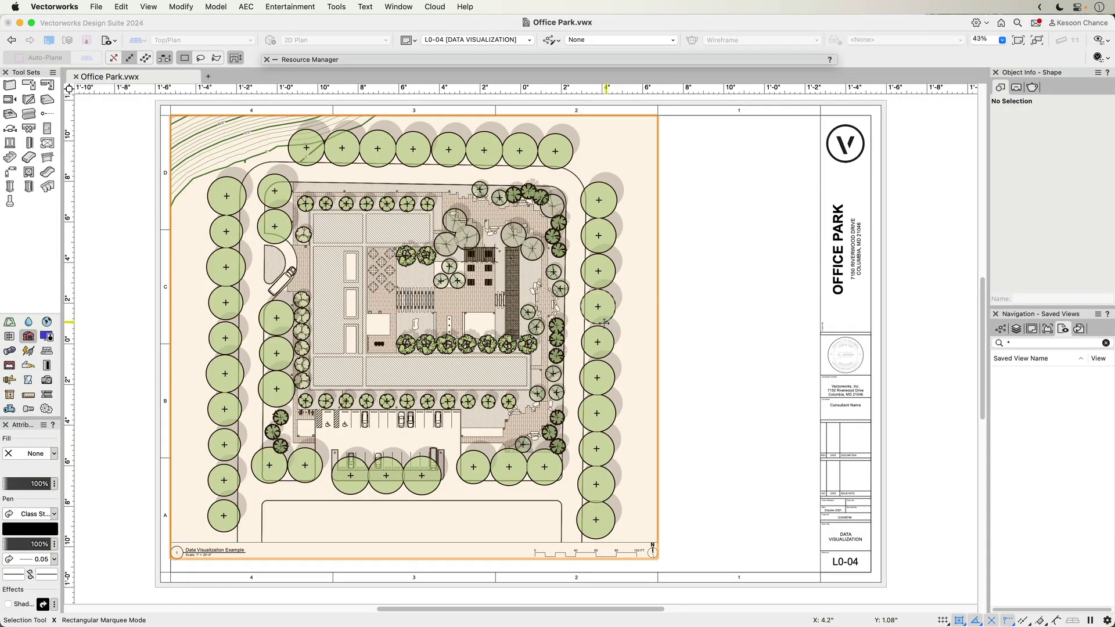
Step: Set the data visualization of the Office Park plan viewport on sheet L0-04 to Plant | Latin Name and deselect the viewport
scroll(1078, 157, "down", 3)
left_click(1079, 159)
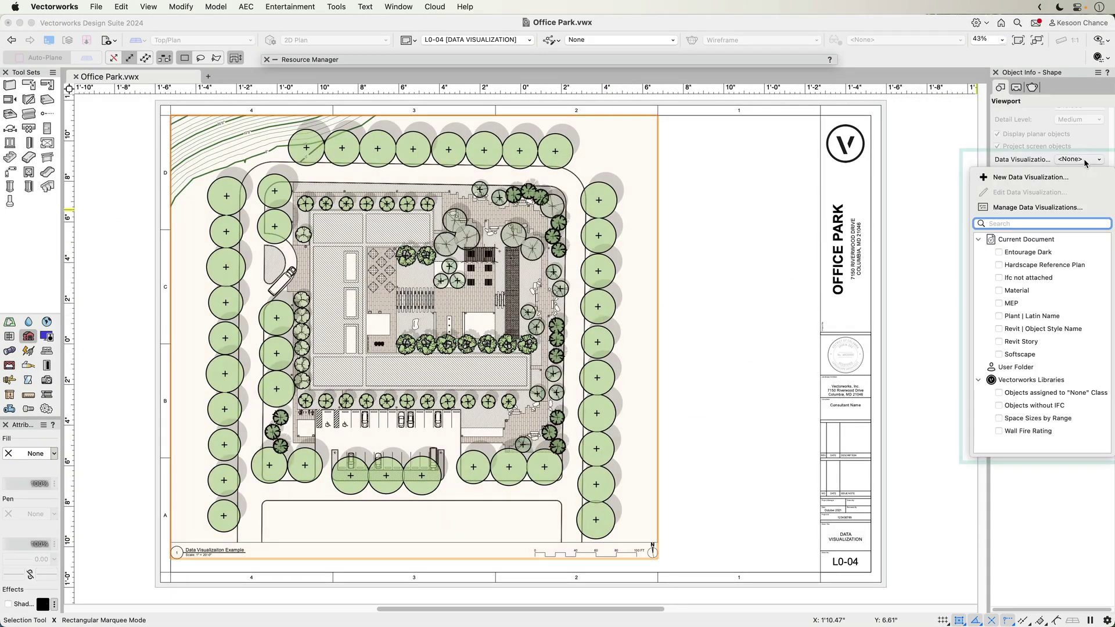
left_click(1029, 316)
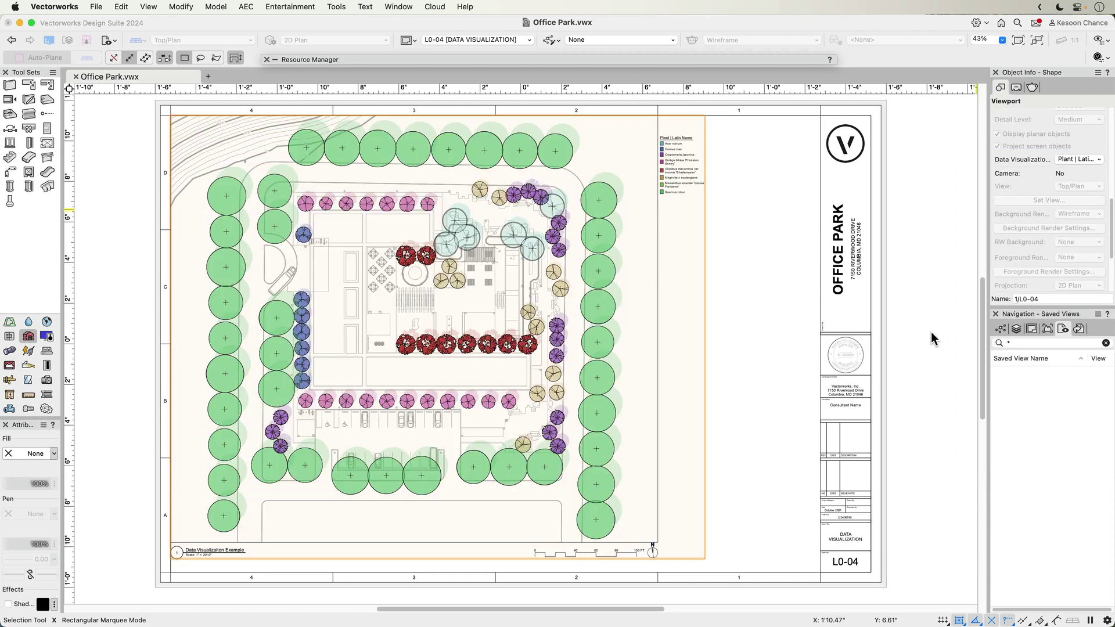
left_click(931, 339)
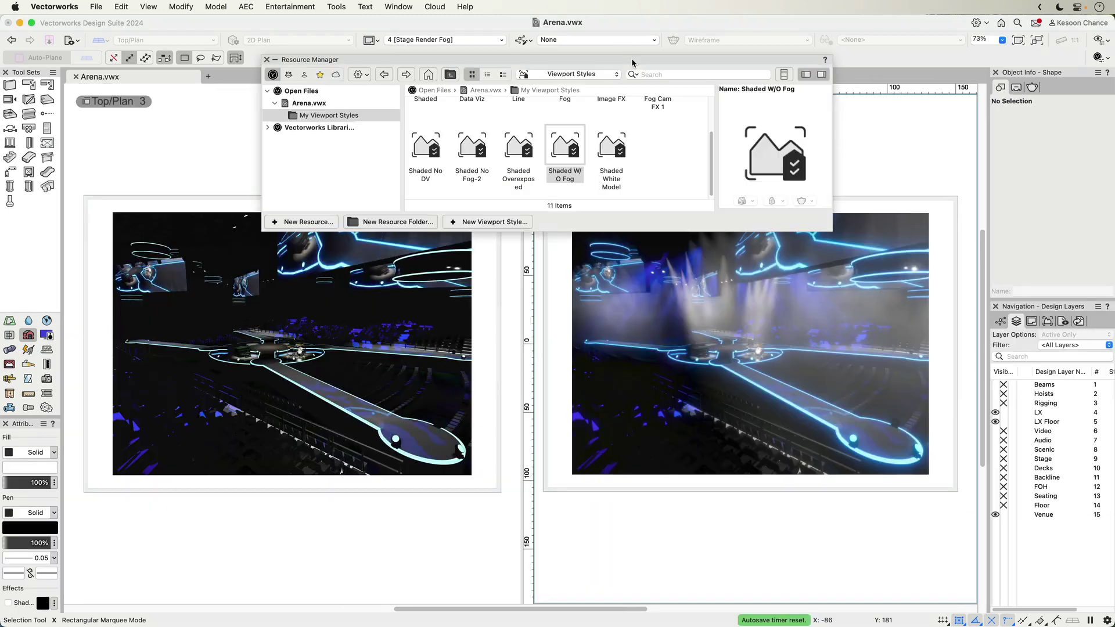
Step: Edit the Shaded W/O Fog viewport style in the Arena file, setting its RW Background to Black Lit Fog 0
right_click(580, 147)
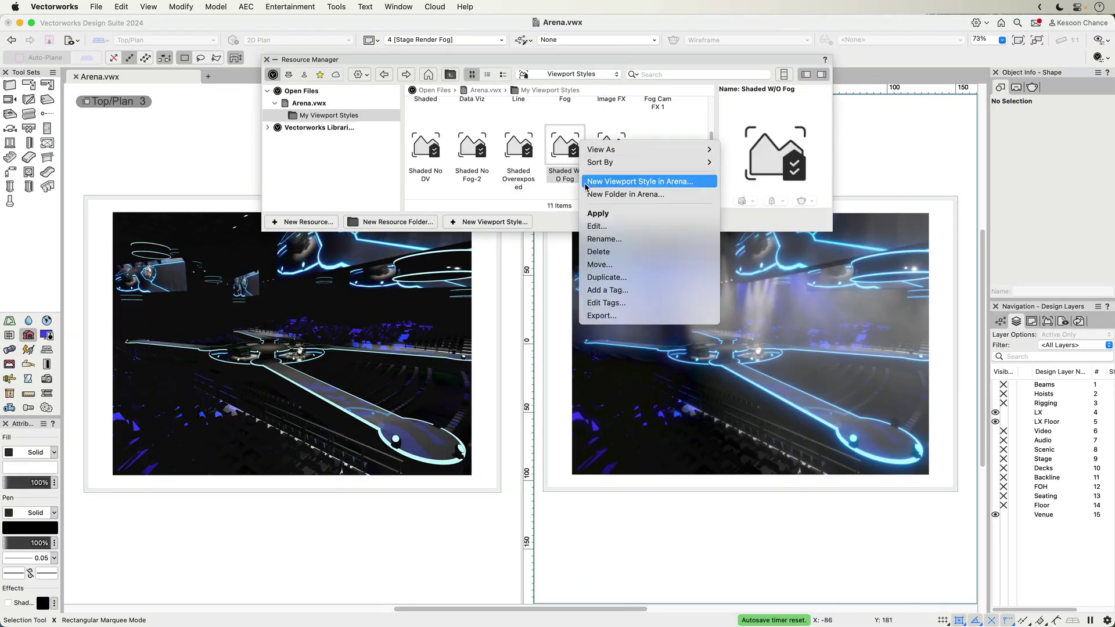
left_click(595, 225)
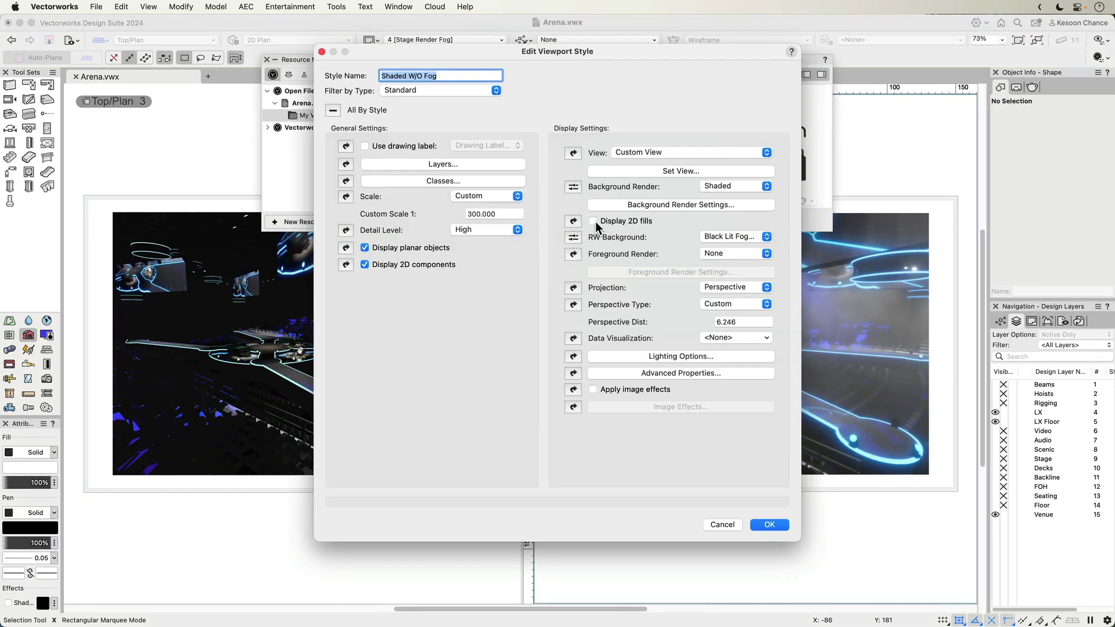
left_click(736, 237)
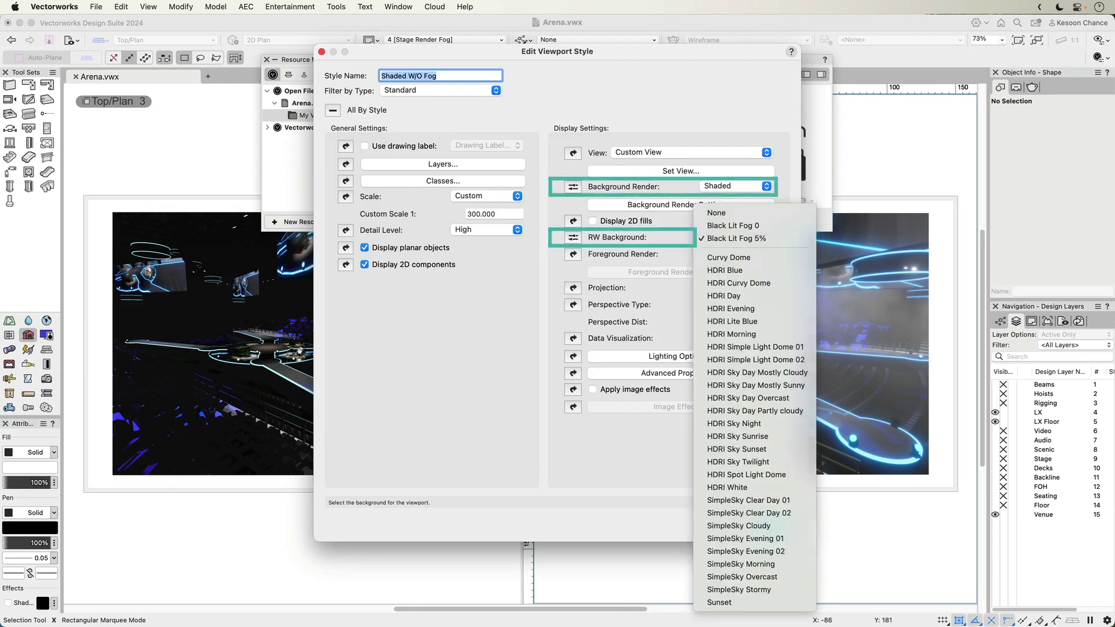
left_click(755, 226)
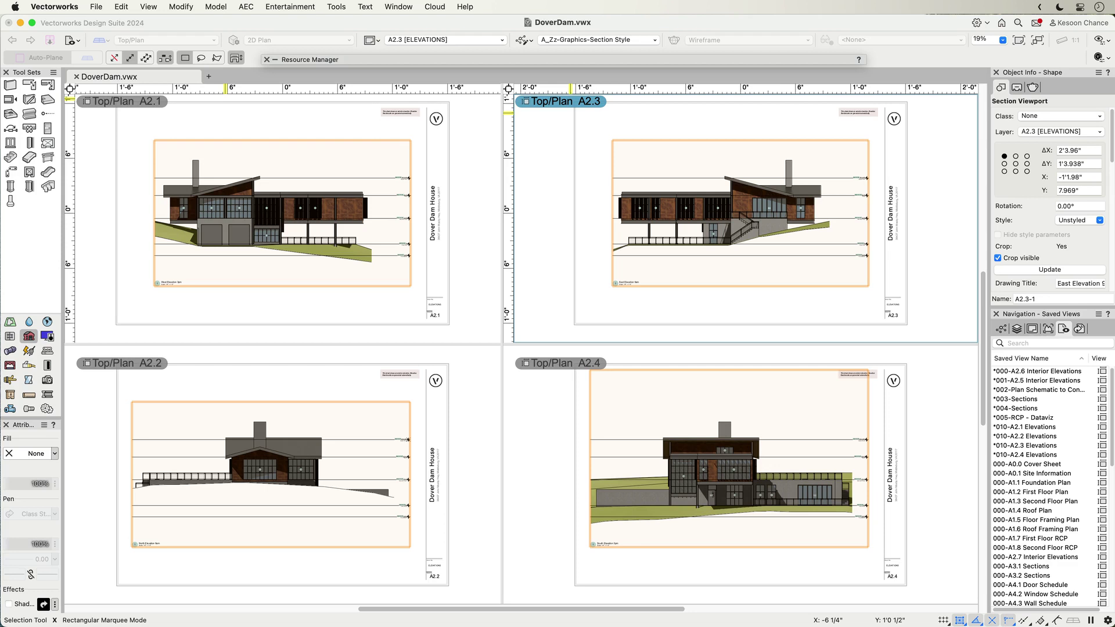
Step: Apply the Section viewport style to the unstyled East Elevation viewport on sheet A2.3
key("grave")
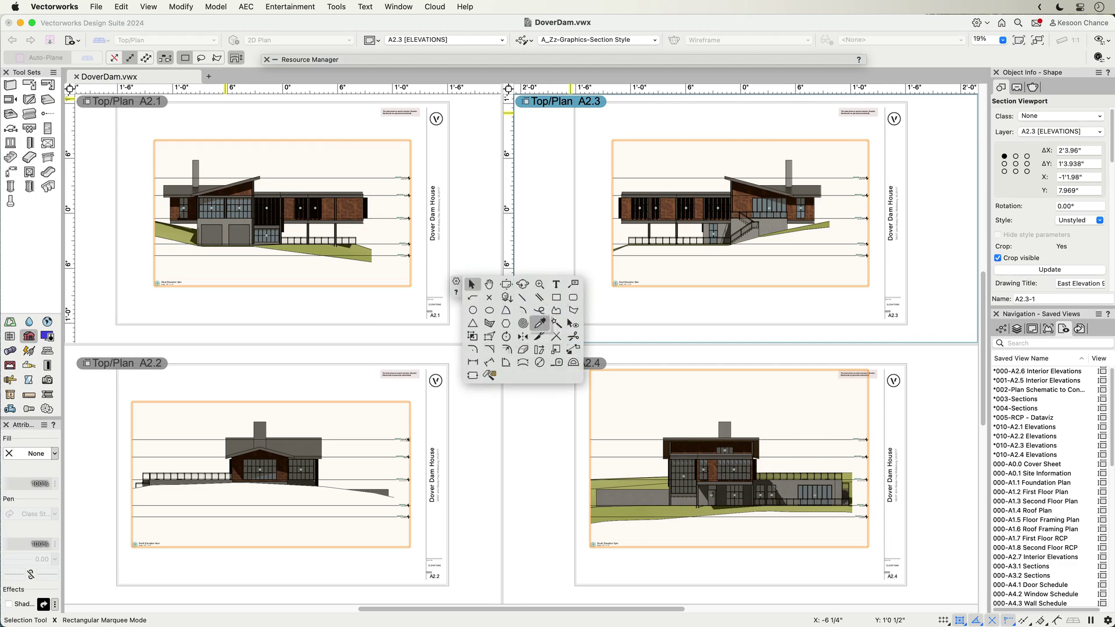
key("Escape")
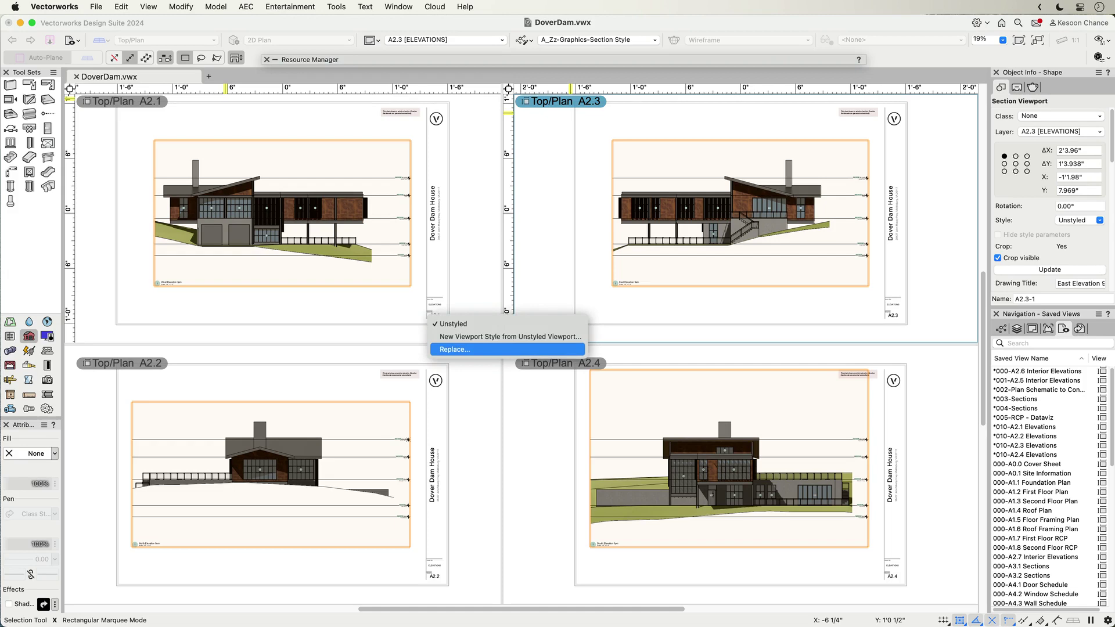
key("Escape")
Step: Edit the Section viewport style in DoverDam, setting its Background Render to Hidden Line, and update the A2.3 elevation viewport
key("super+shift+o")
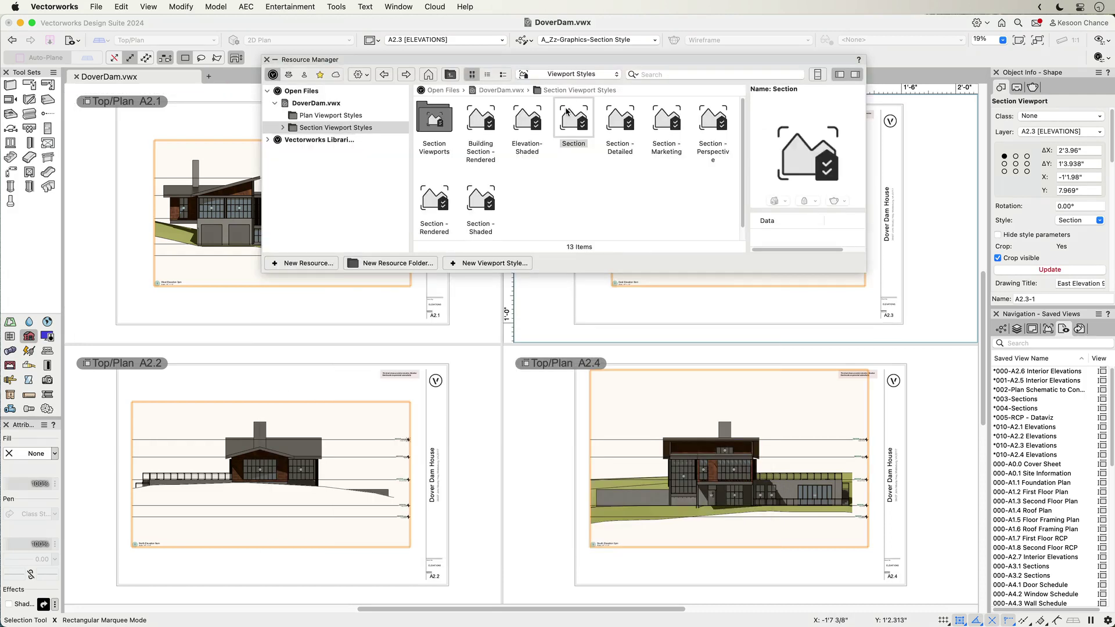
right_click(566, 111)
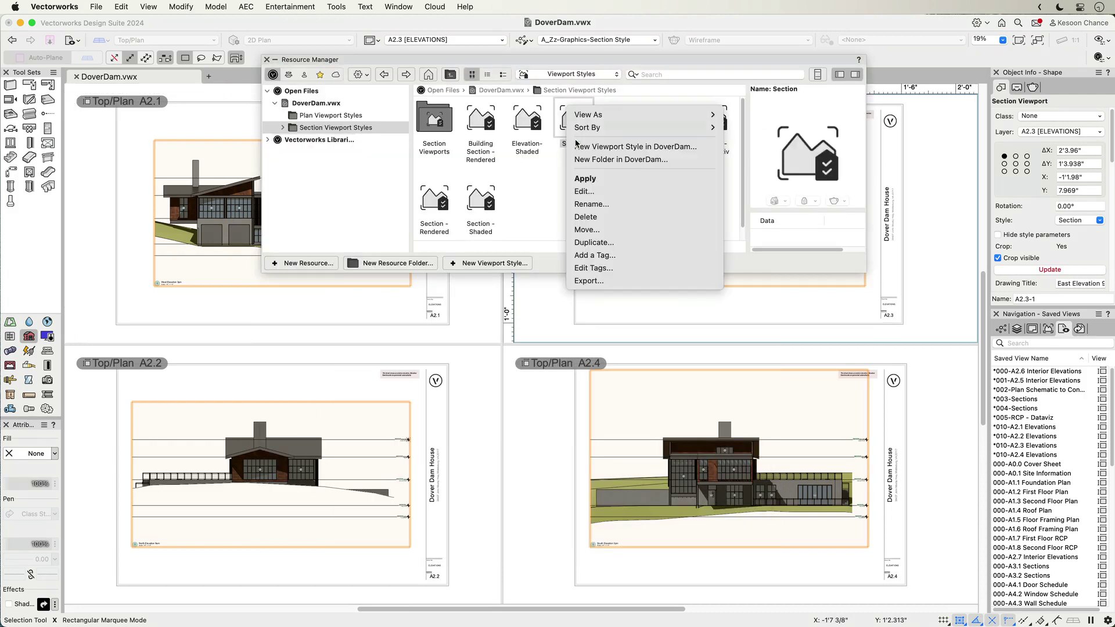
left_click(582, 189)
left_click(735, 174)
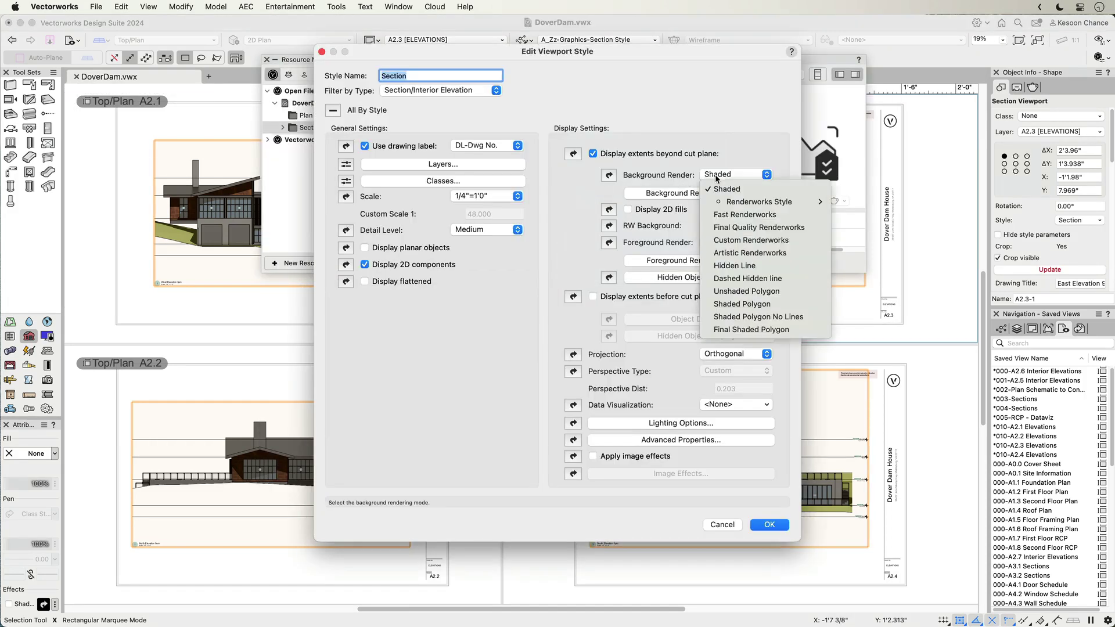
left_click(726, 266)
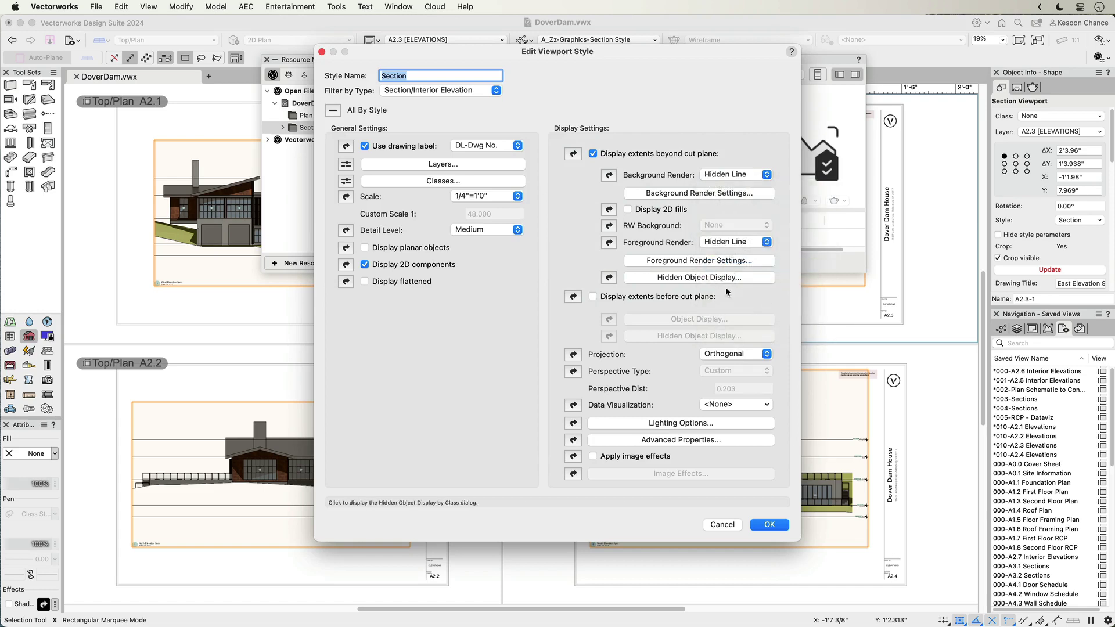
left_click(759, 525)
left_click(1049, 269)
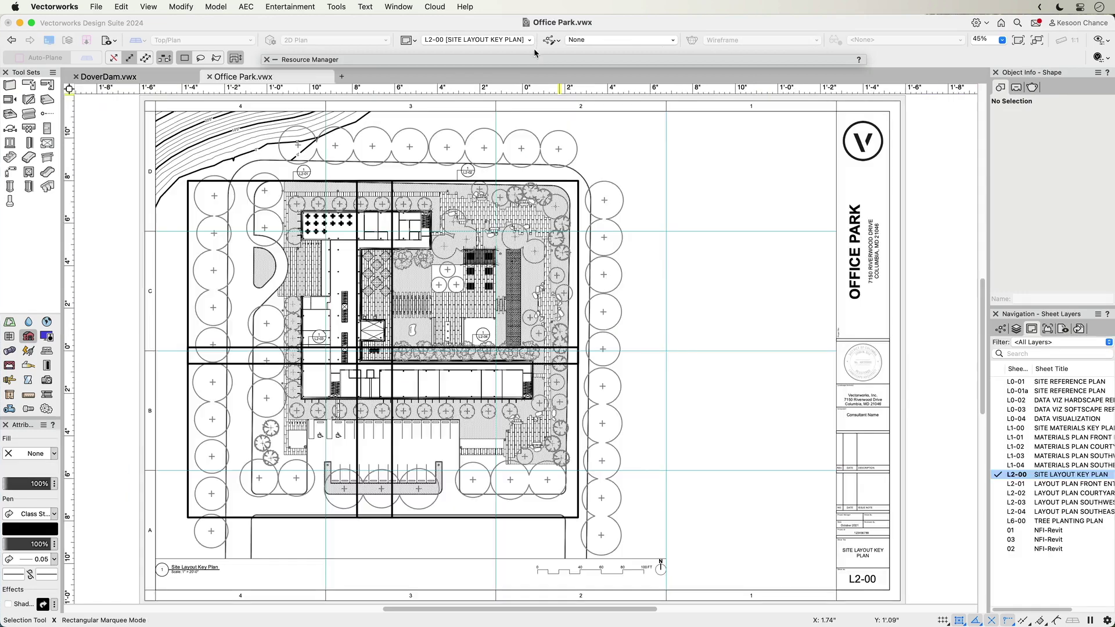
Step: Import the Layout Plan viewport style from DoverDam's Plan Viewport Styles folder into Office Park.vwx, replacing the existing style of that name
mouse_move(539, 61)
left_click(572, 119)
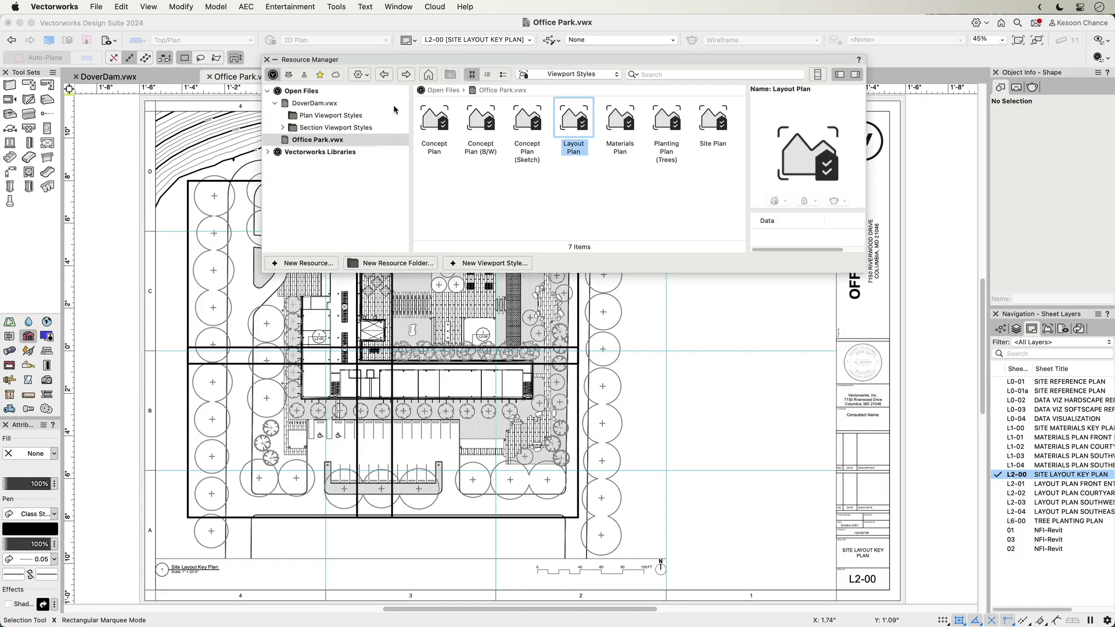
left_click(330, 115)
right_click(440, 127)
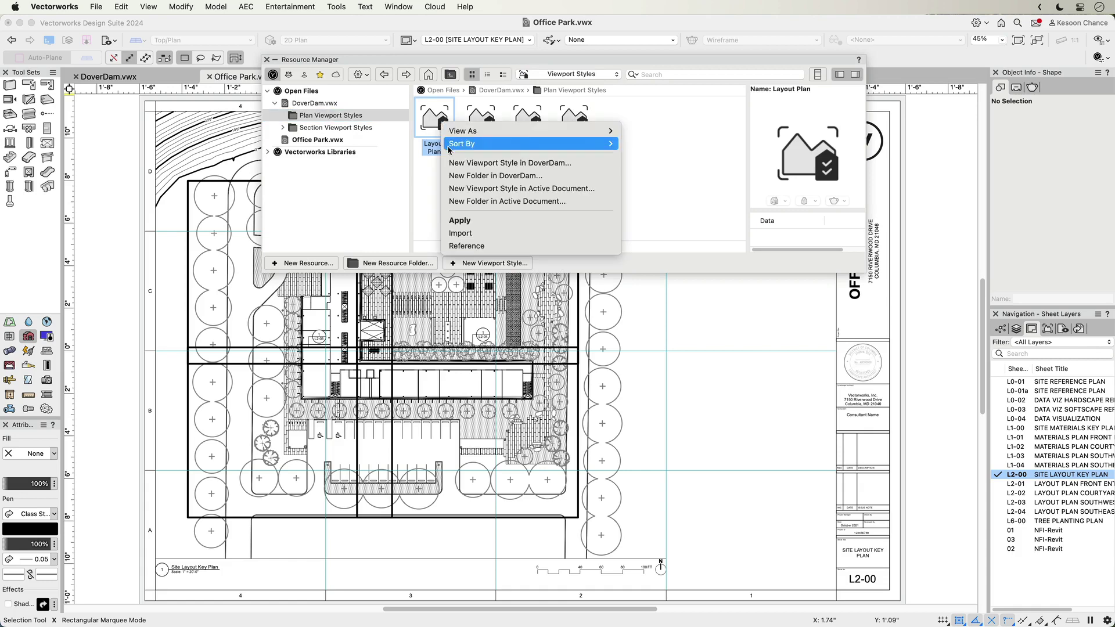
left_click(464, 233)
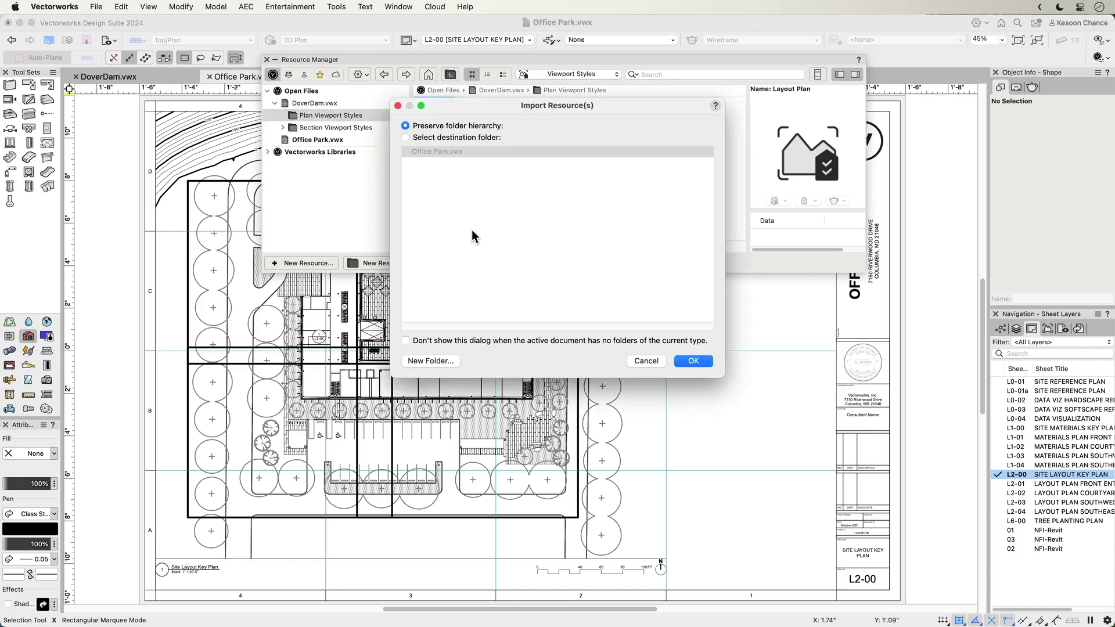
left_click(469, 138)
left_click(472, 152)
left_click(693, 361)
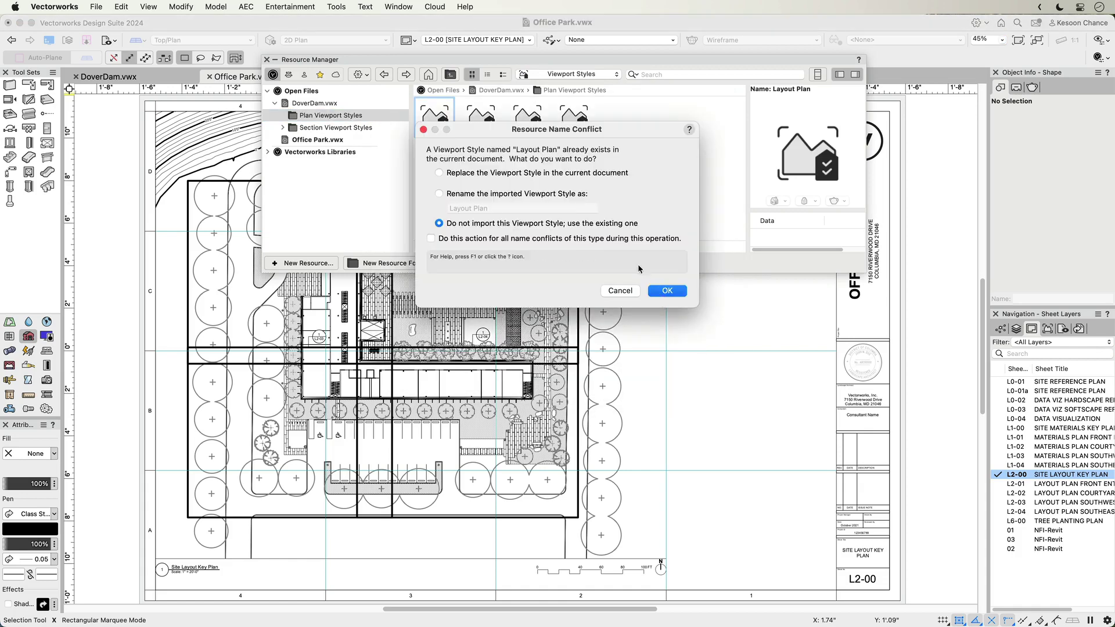
left_click(573, 174)
left_click(667, 290)
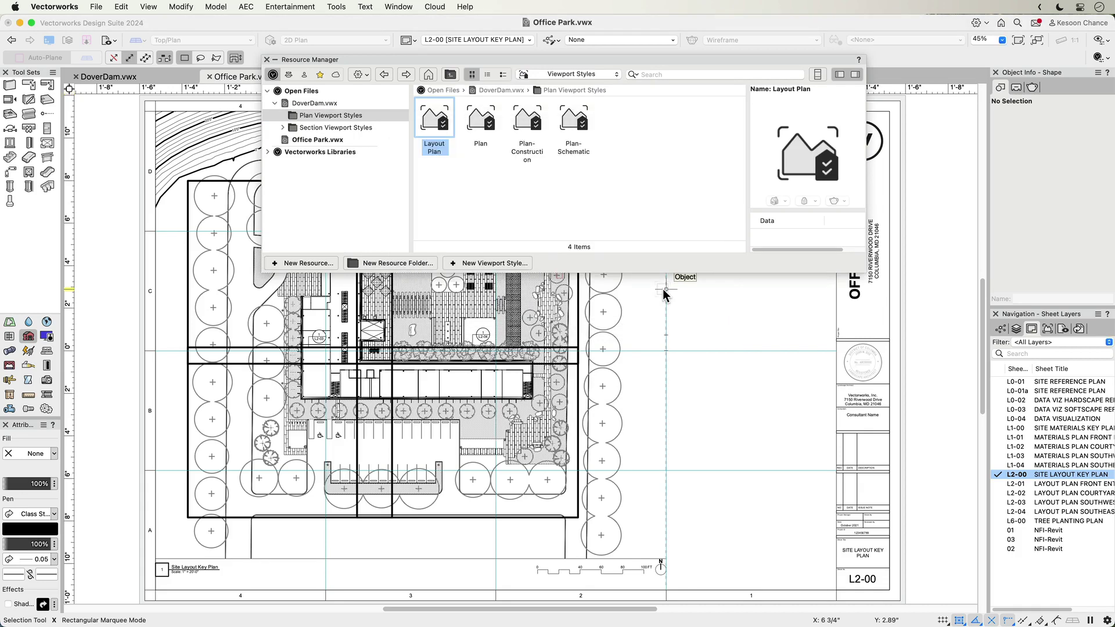